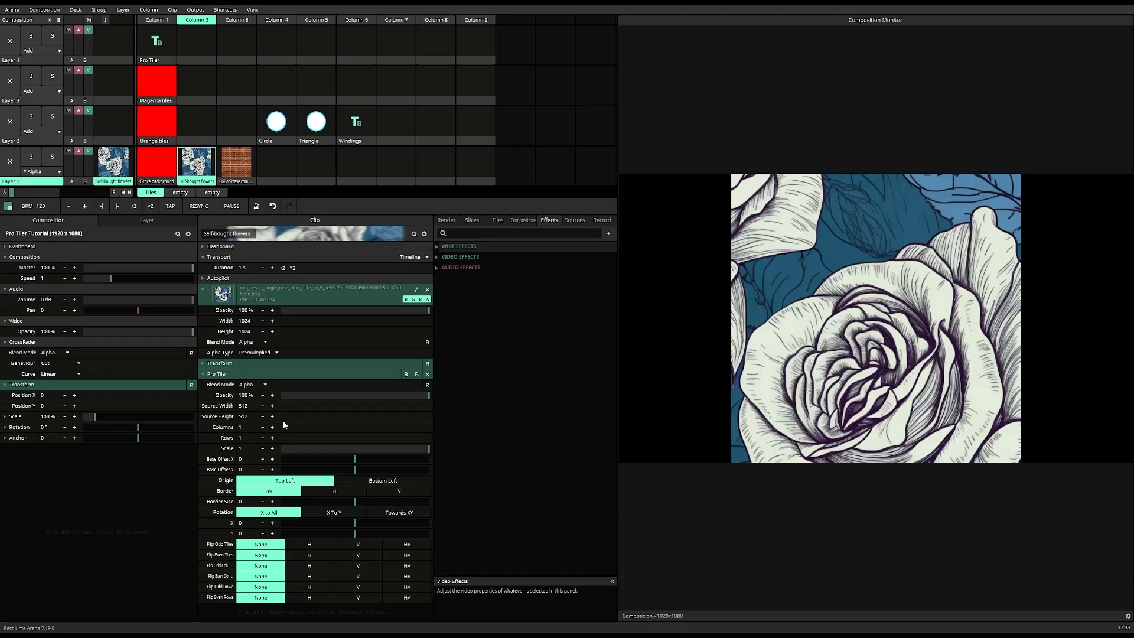
Step: Set the flower clip's Pro Tiler source width and source height to 1024
double_click(243, 406)
type("1024")
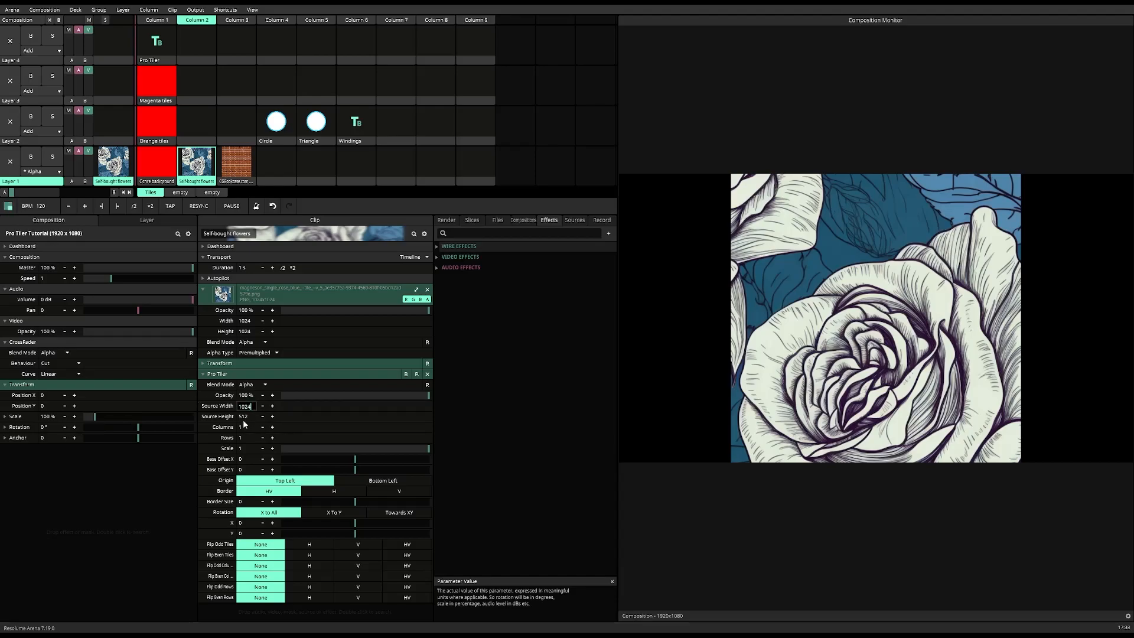
double_click(244, 416)
type("1024")
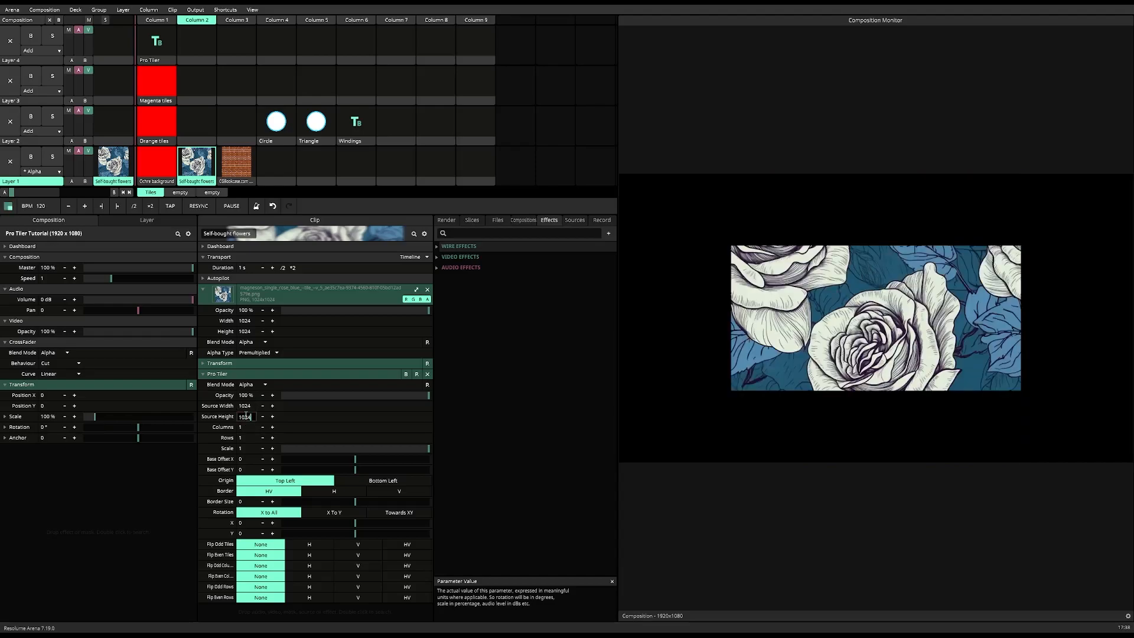
key("Return")
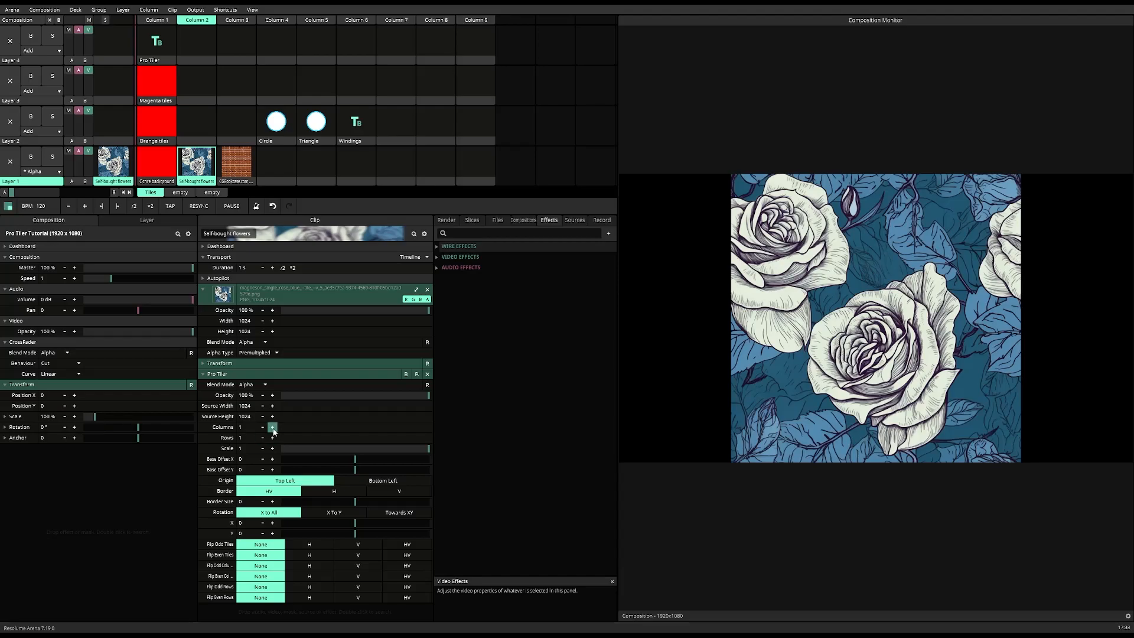
Step: Tile the flower pattern in 2 columns and 2 rows, and reduce the tile scale to about 0.52
left_click(273, 426)
left_click(272, 438)
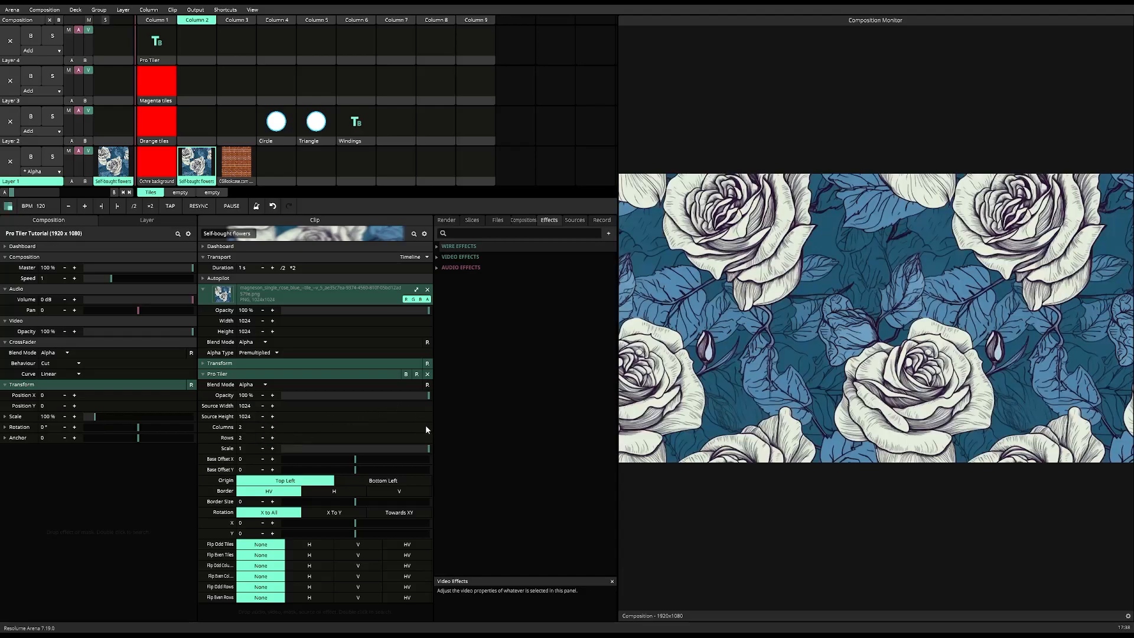
left_click_drag(428, 449, 359, 450)
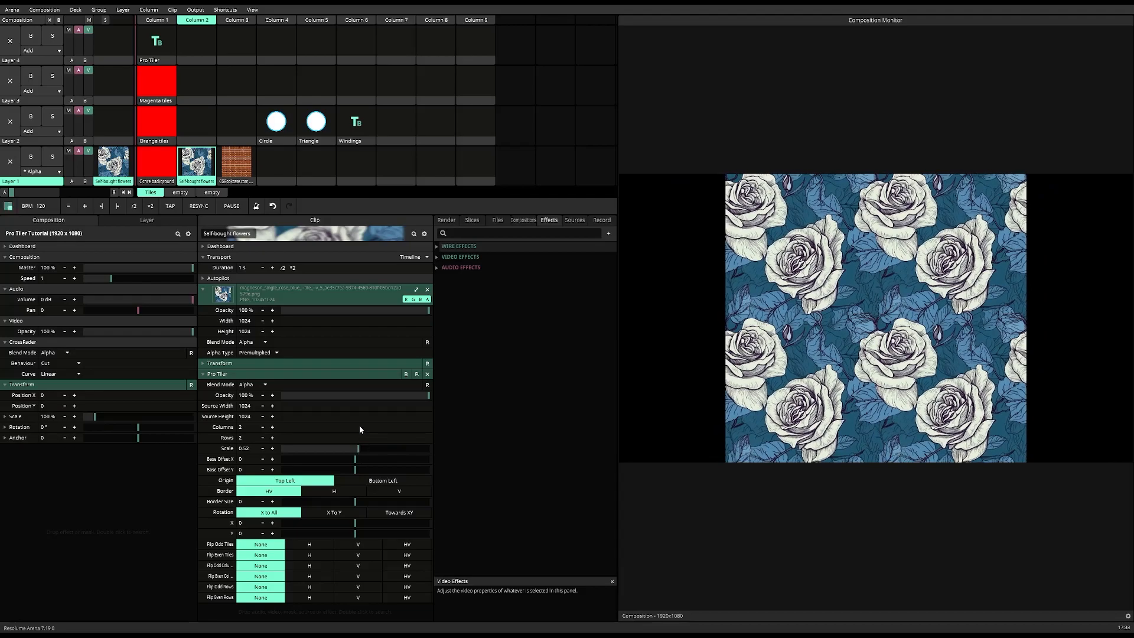
Step: Launch the brick wall clip's column and set the clip's width and height to 1080
left_click(236, 20)
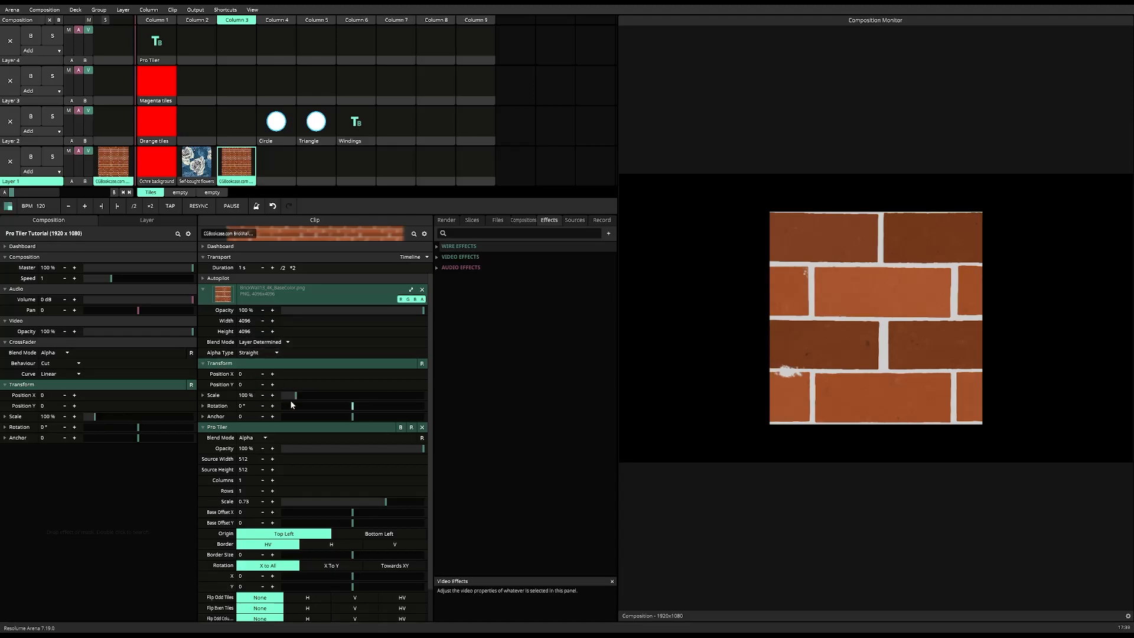
double_click(249, 320)
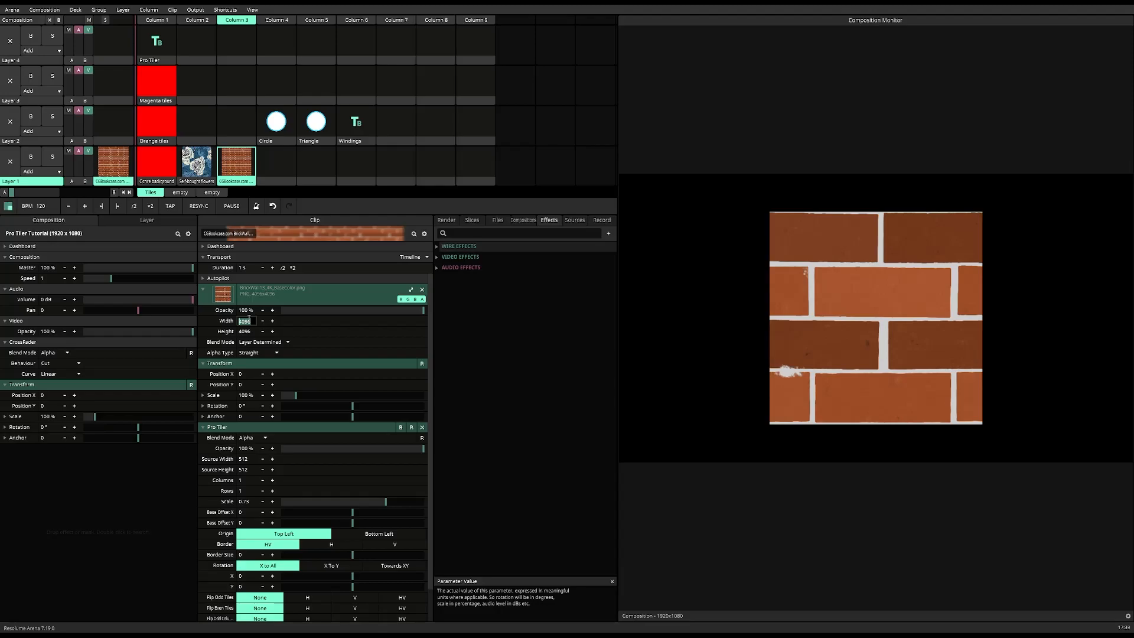
type("1080")
double_click(251, 330)
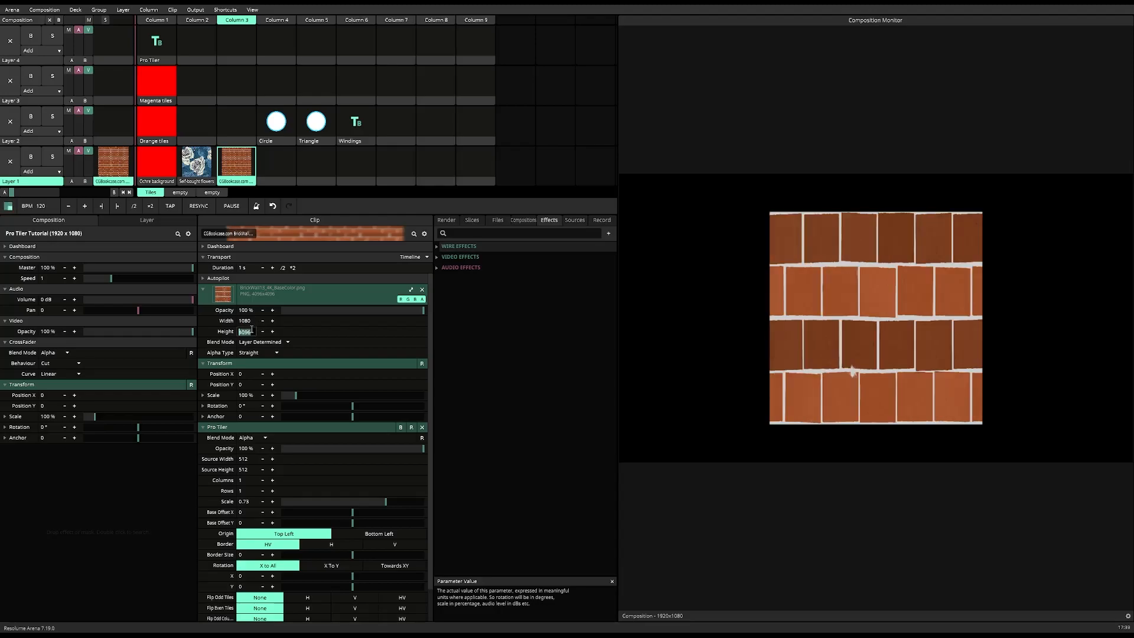
type("1080")
key("Return")
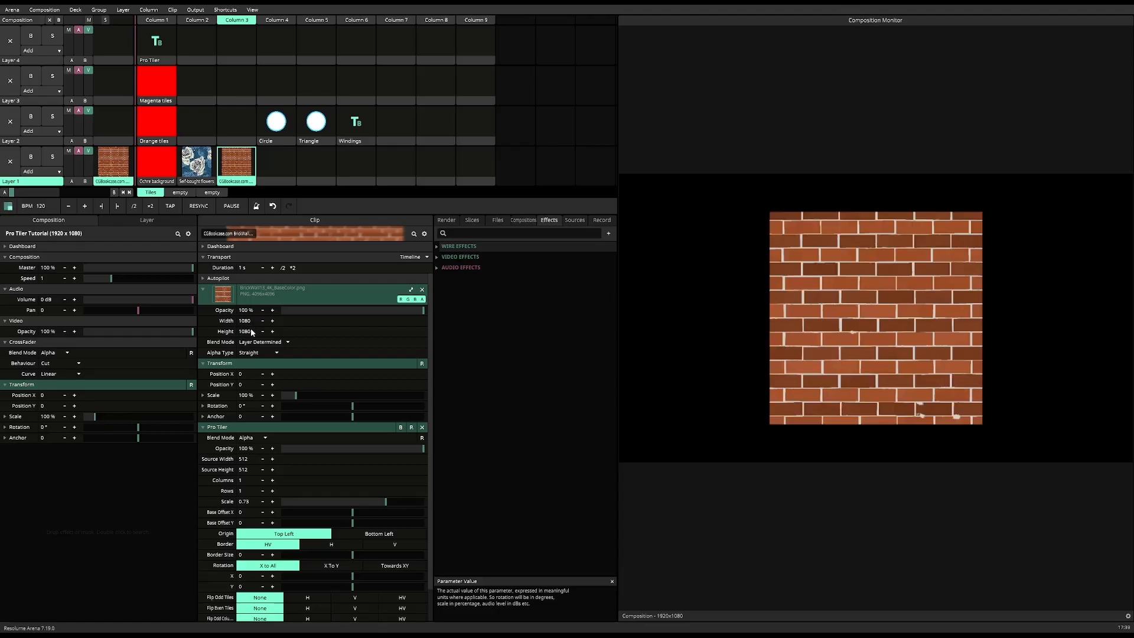
Step: Set the brick clip's Pro Tiler source width and height to 1080, and increase its columns to 2 and its rows
double_click(247, 459)
type("1080")
key("Return")
double_click(243, 469)
type("108")
key("Return")
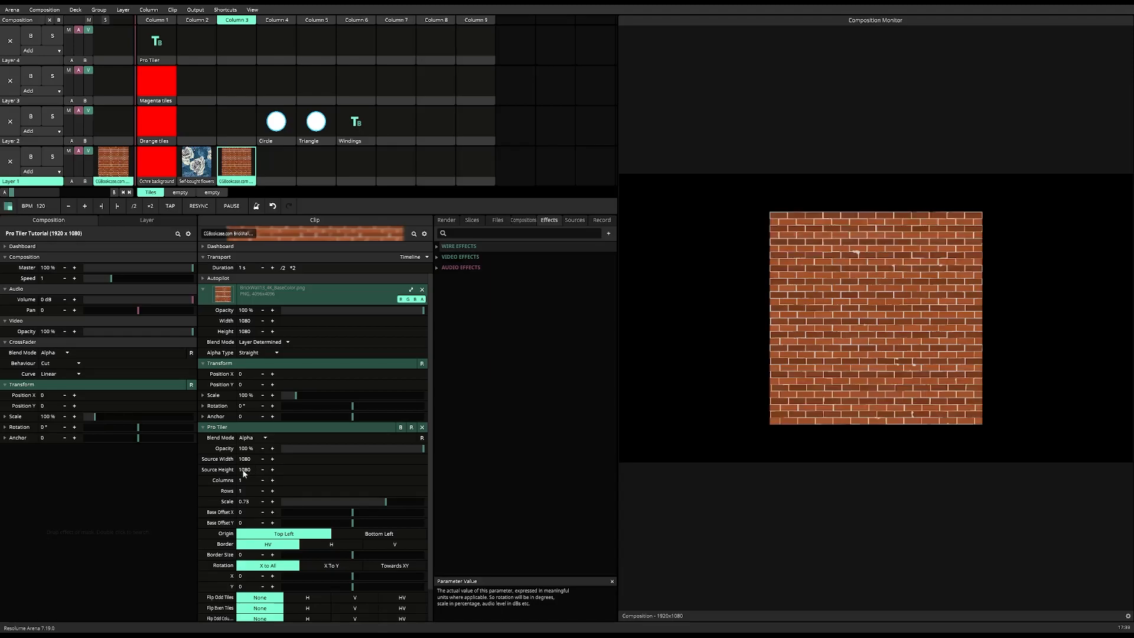
left_click(272, 480)
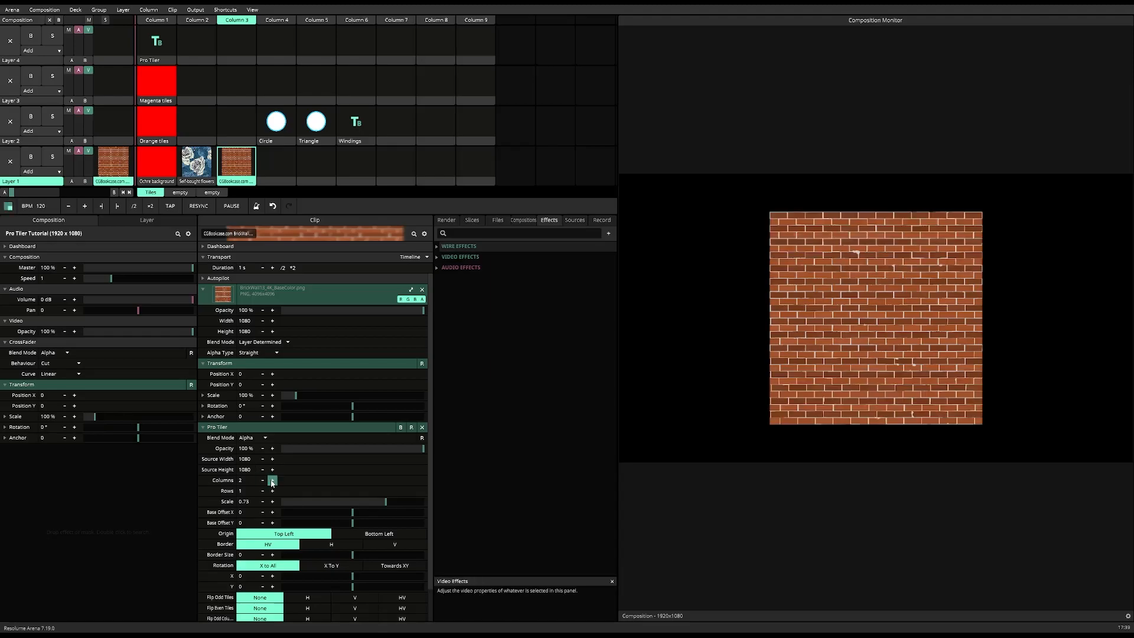
left_click(272, 491)
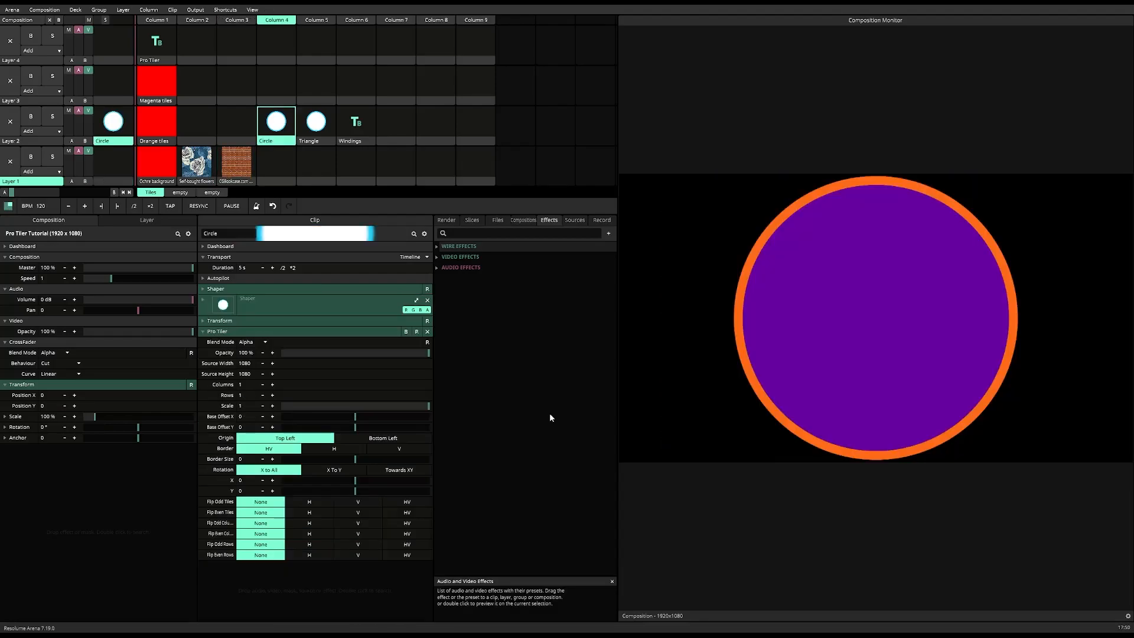
Step: Scale the Circle clip's tile to about 0.52 and repeat it in 7 columns and 4 rows
left_click_drag(419, 408, 357, 411)
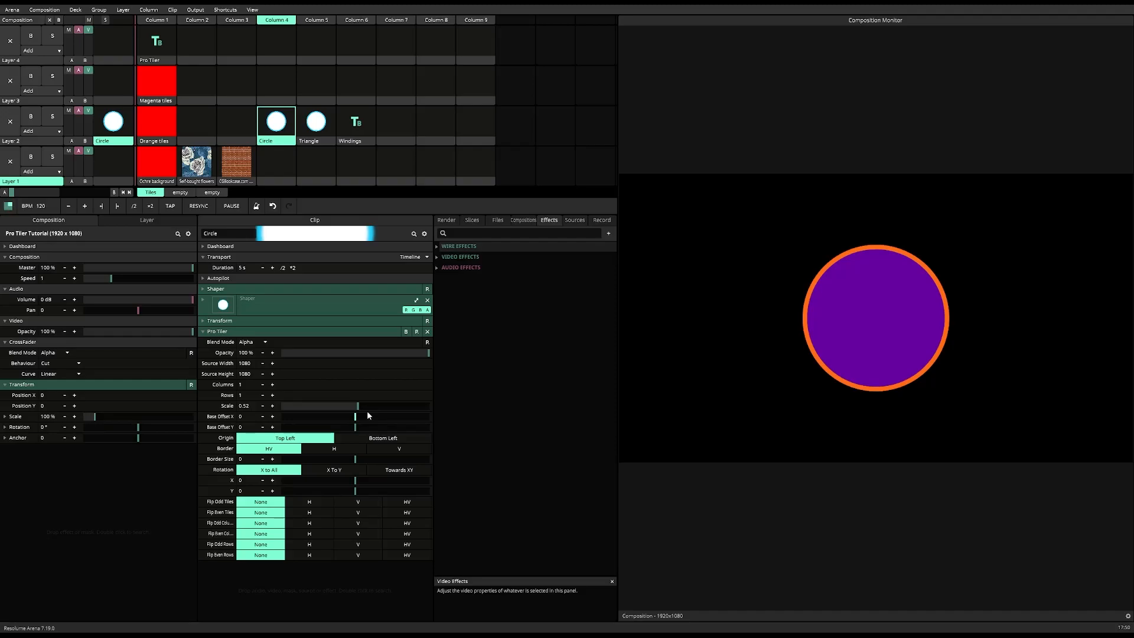
left_click(272, 385)
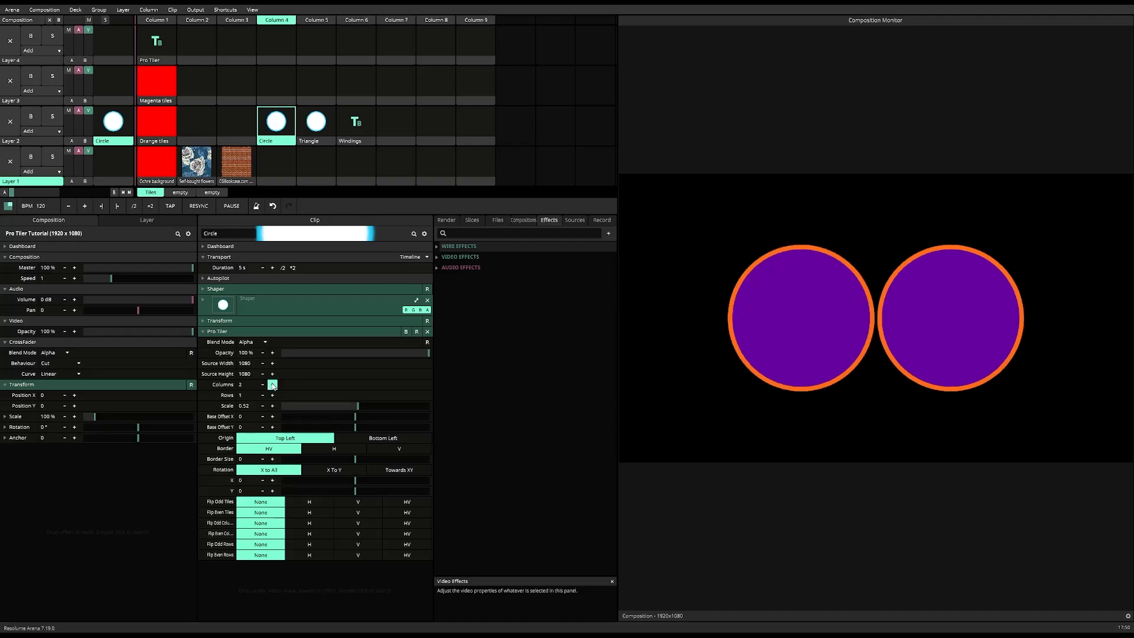
left_click(272, 384)
left_click(272, 384)
left_click(272, 384)
left_click(272, 395)
left_click(272, 395)
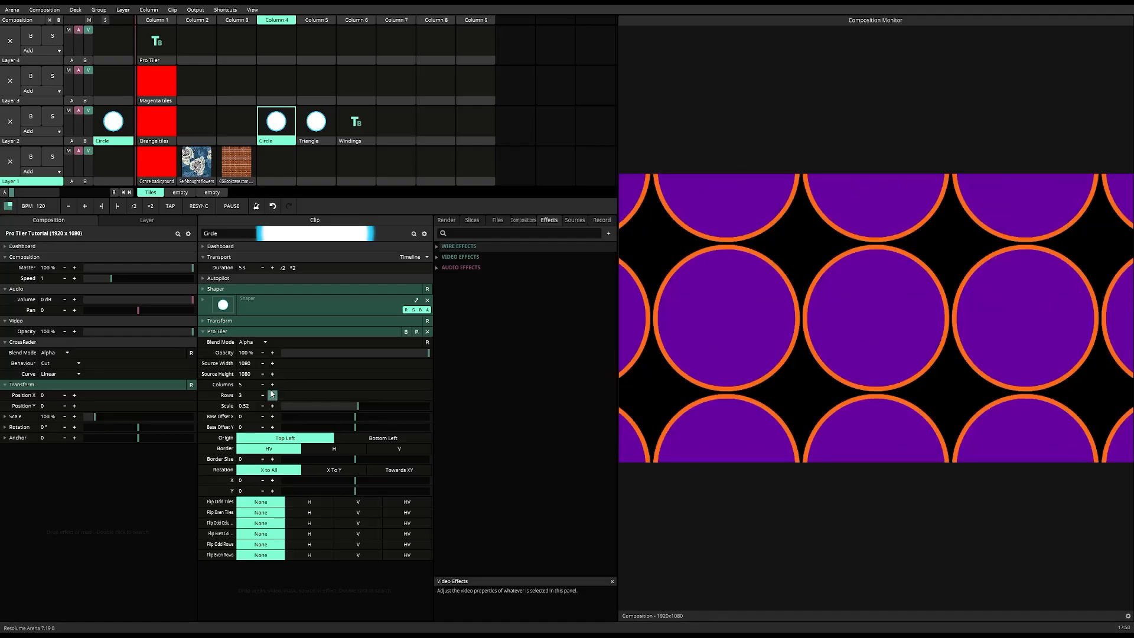
left_click(272, 384)
left_click(272, 384)
left_click(272, 395)
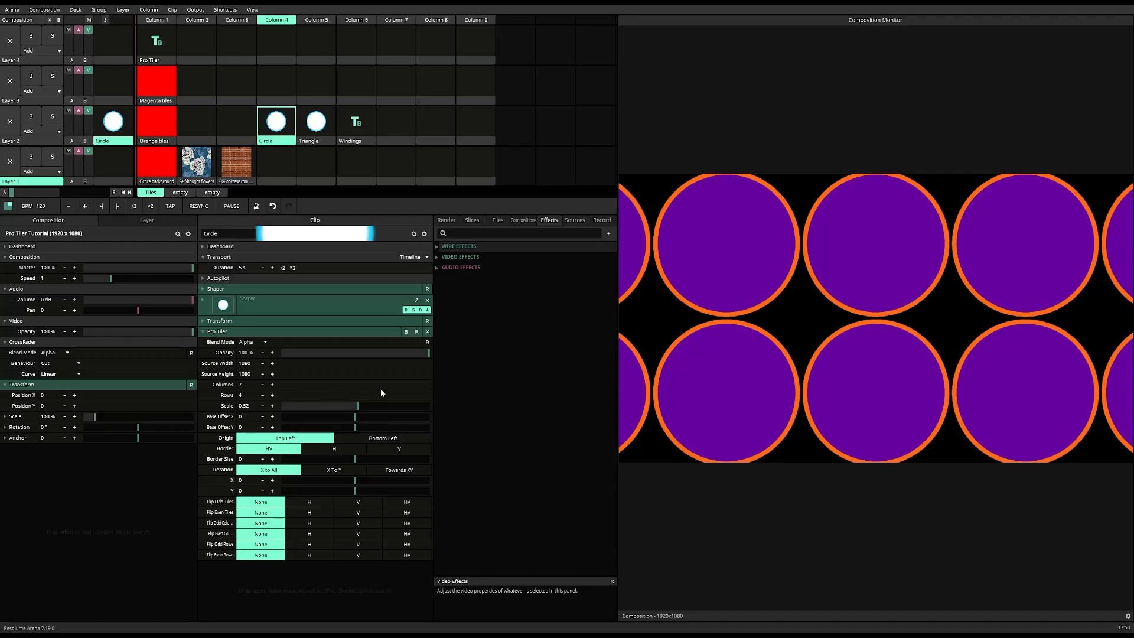
Step: Try shifting the circle grid with Base Offset X and Base Offset Y, and reset both offsets to 0
mouse_move(356, 417)
left_mouse_down()
mouse_move(373, 415)
mouse_move(292, 424)
mouse_move(400, 427)
mouse_move(358, 428)
left_mouse_up()
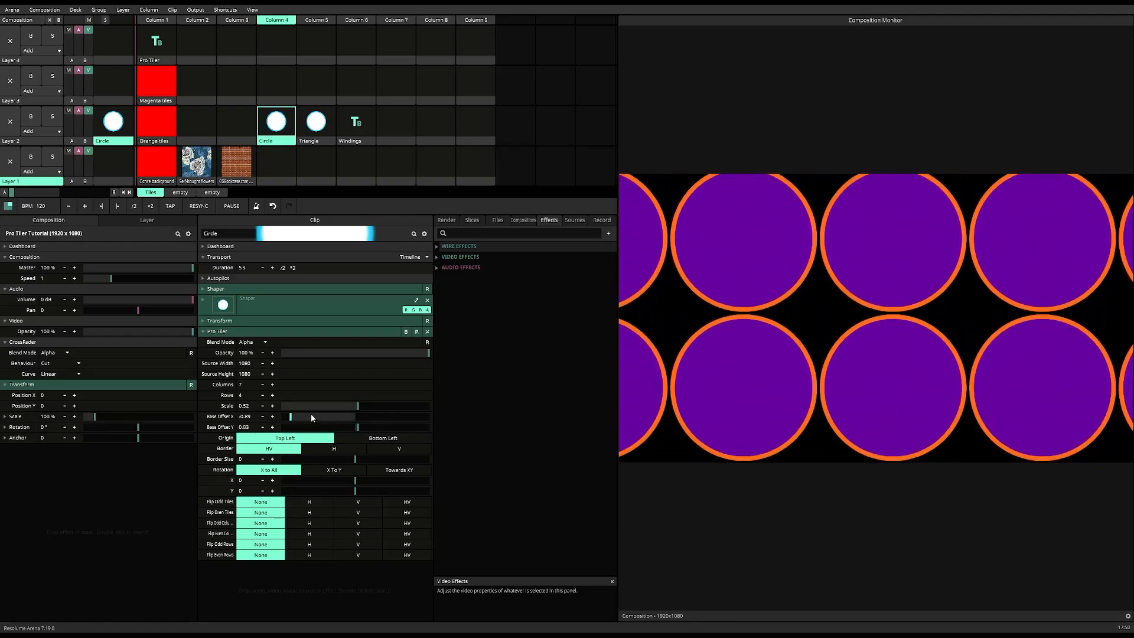
right_click(311, 416)
right_click(360, 426)
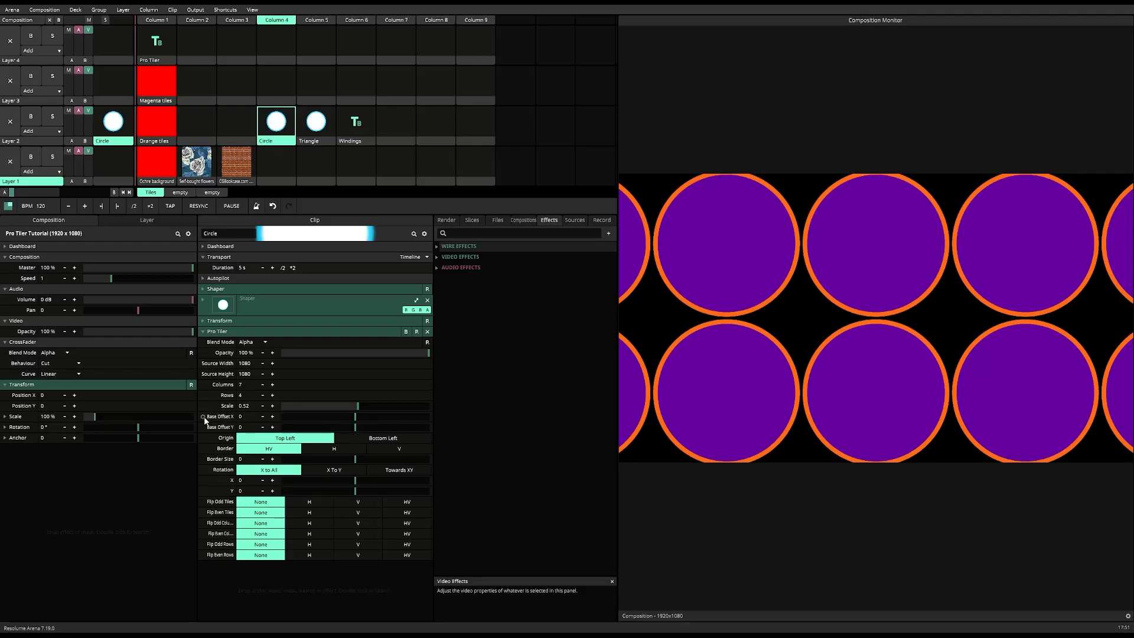
Step: Reduce the circle grid to 4 columns and its tile scale to about 0.21
left_click(235, 309)
left_click_drag(357, 406, 338, 413)
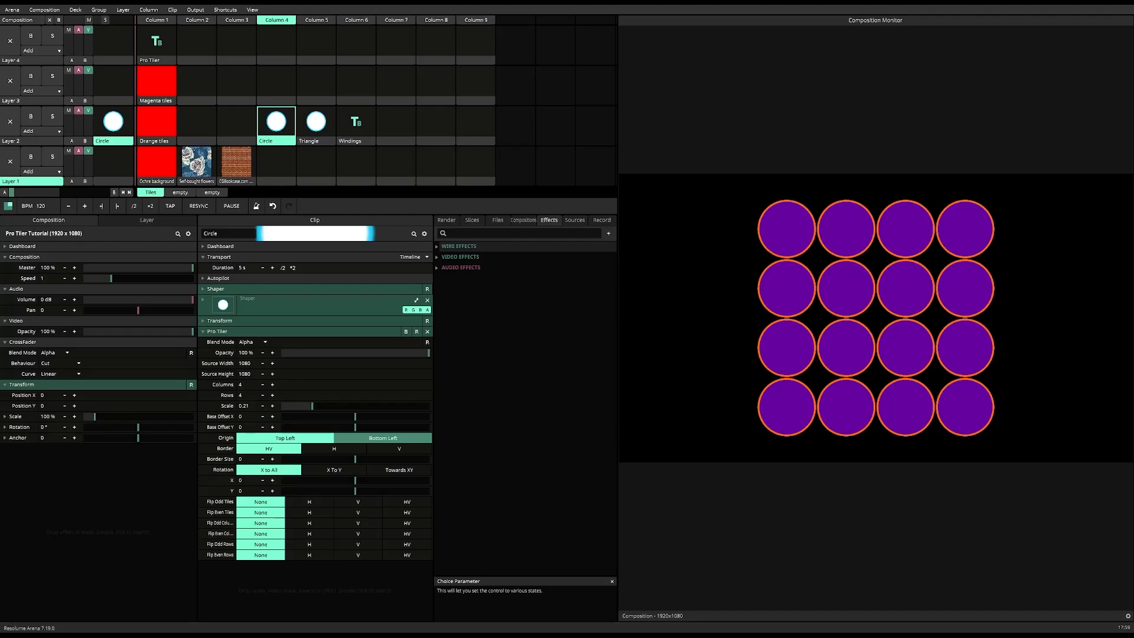
Step: Try the H border mode and border sizes of about -0.46 and 0.6 on the circle grid, restoring HV and 0
left_click(332, 450)
left_click(277, 449)
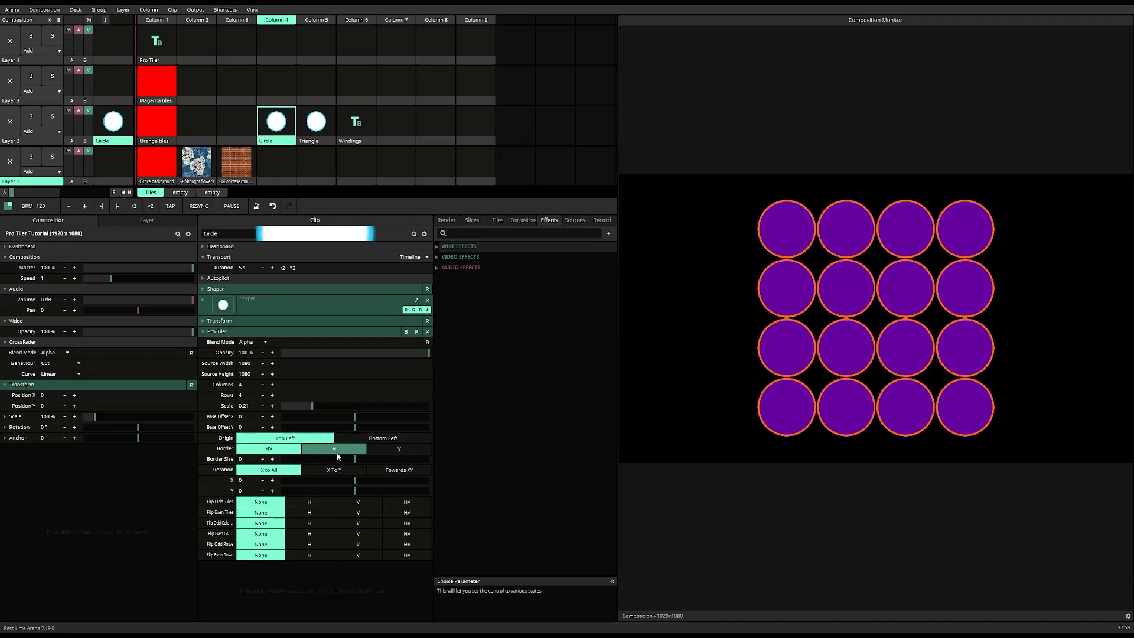
left_click_drag(359, 458, 422, 459)
right_click(422, 459)
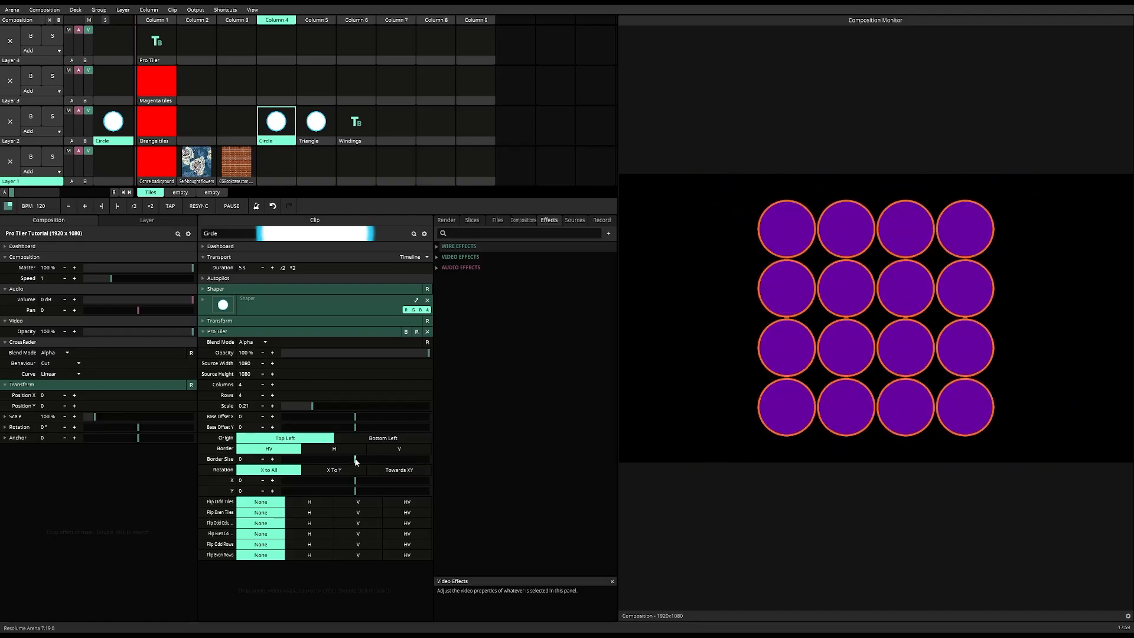
left_click_drag(356, 461, 323, 461)
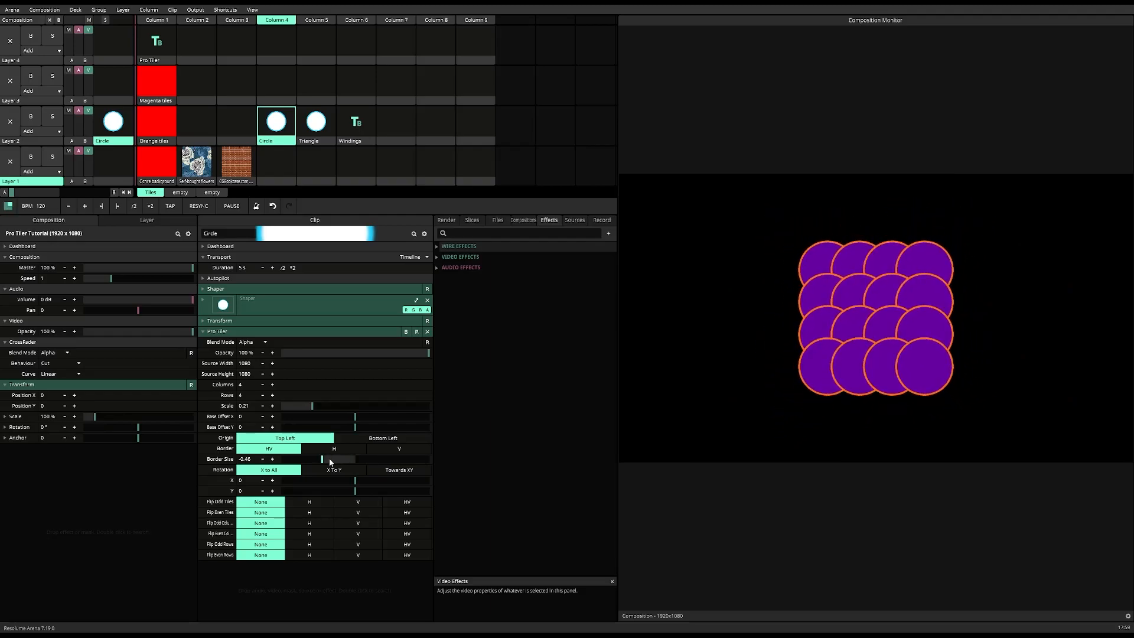
right_click(323, 462)
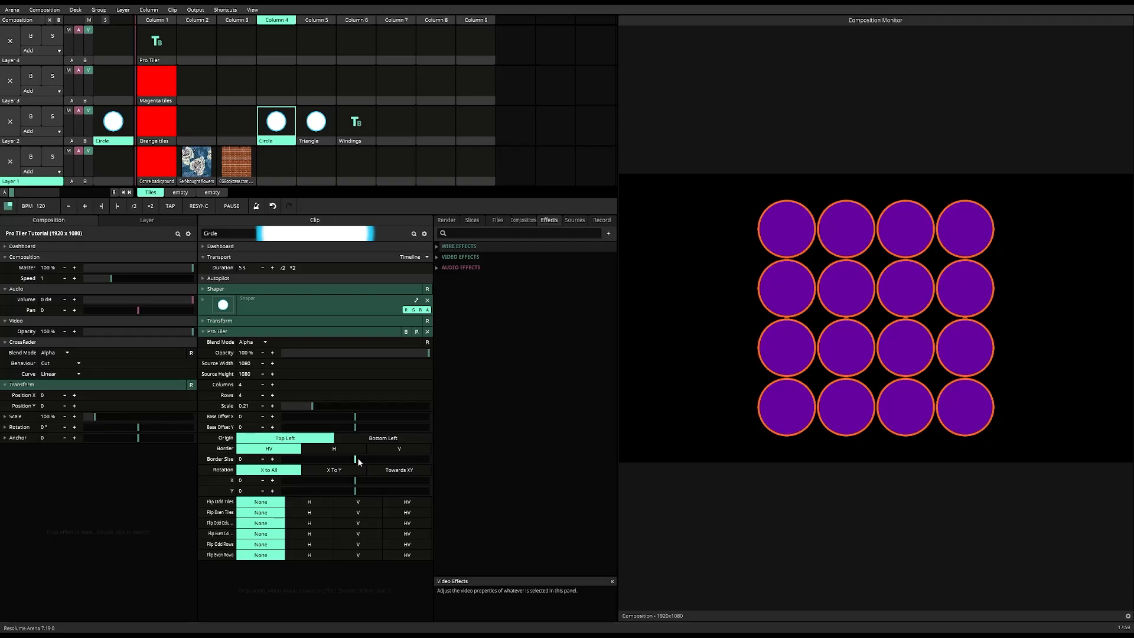
left_click_drag(357, 458, 400, 459)
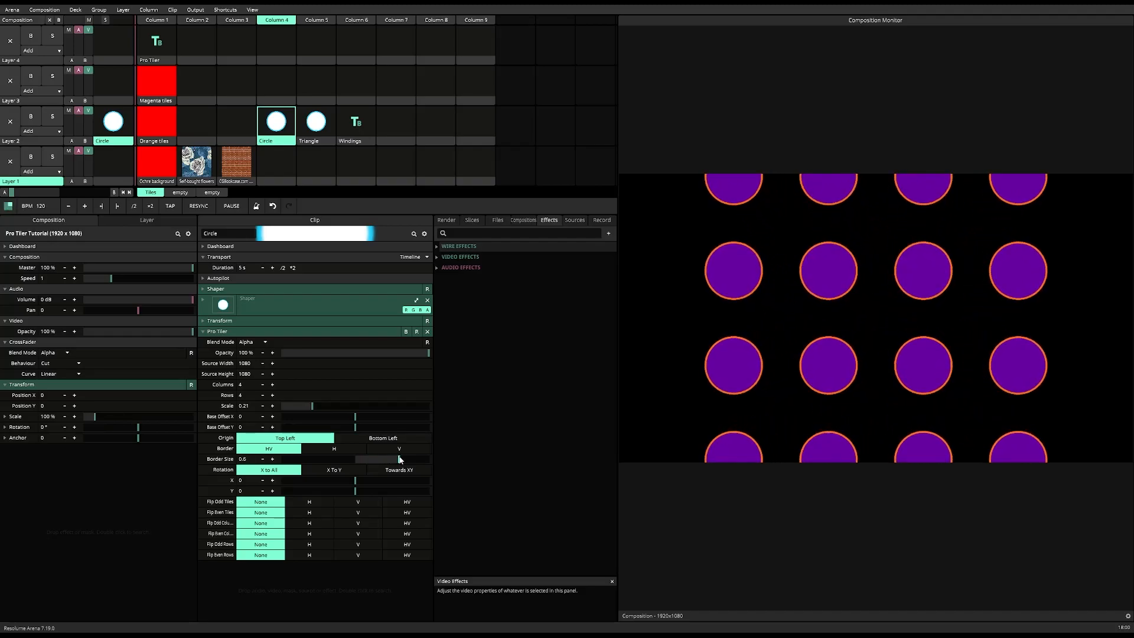
right_click(400, 459)
Step: Overlap the circles with a border size of about -0.42 and set the tiling origin to Bottom Left
left_click_drag(356, 458, 324, 459)
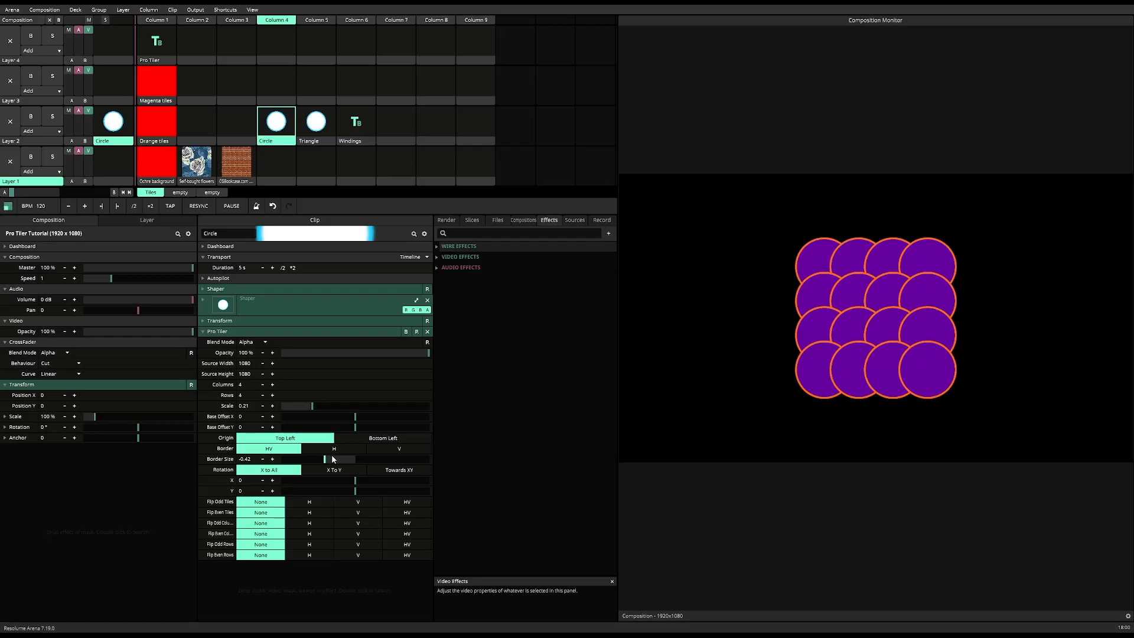
left_click(359, 442)
left_click(329, 443)
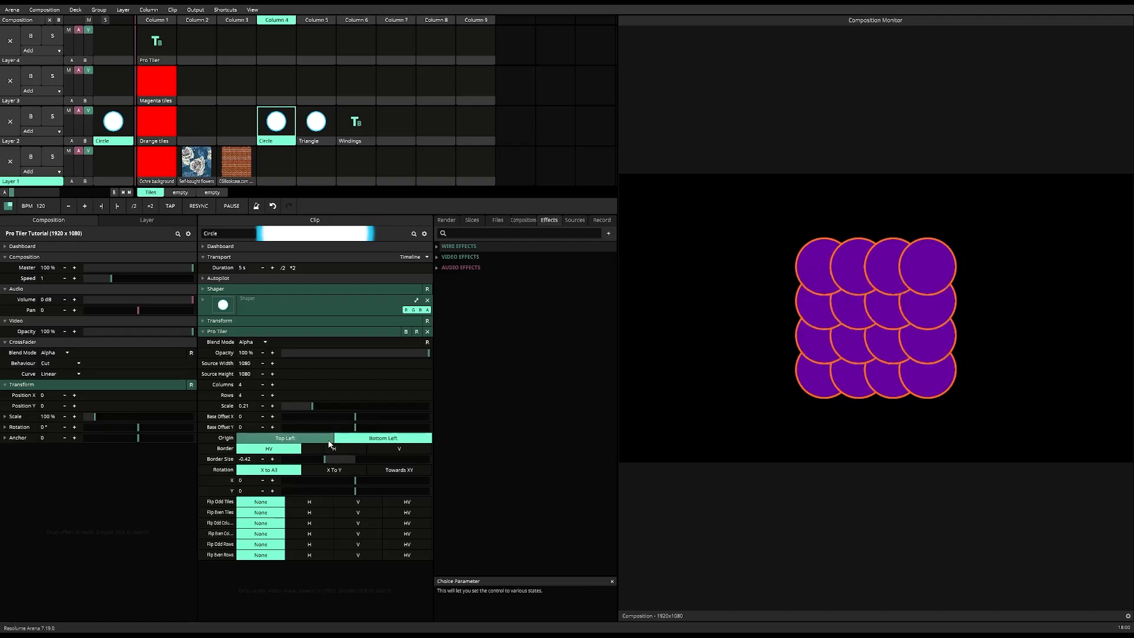
left_click(343, 442)
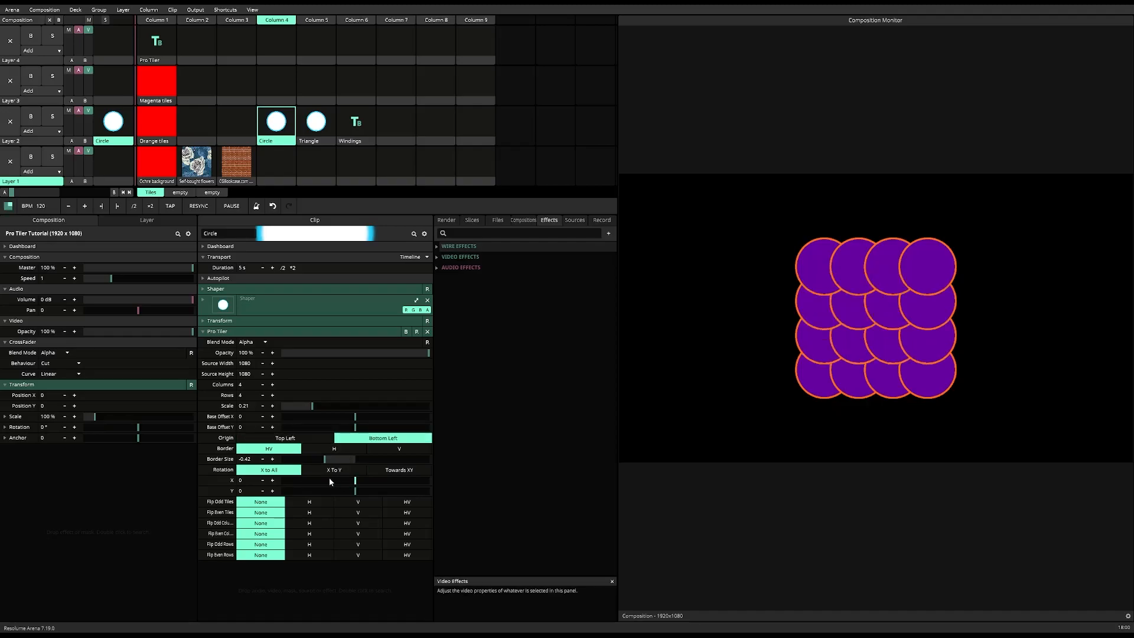
Step: Expand the circle's Shaper settings and lower the Alpha of its purple fill colour
left_click(203, 289)
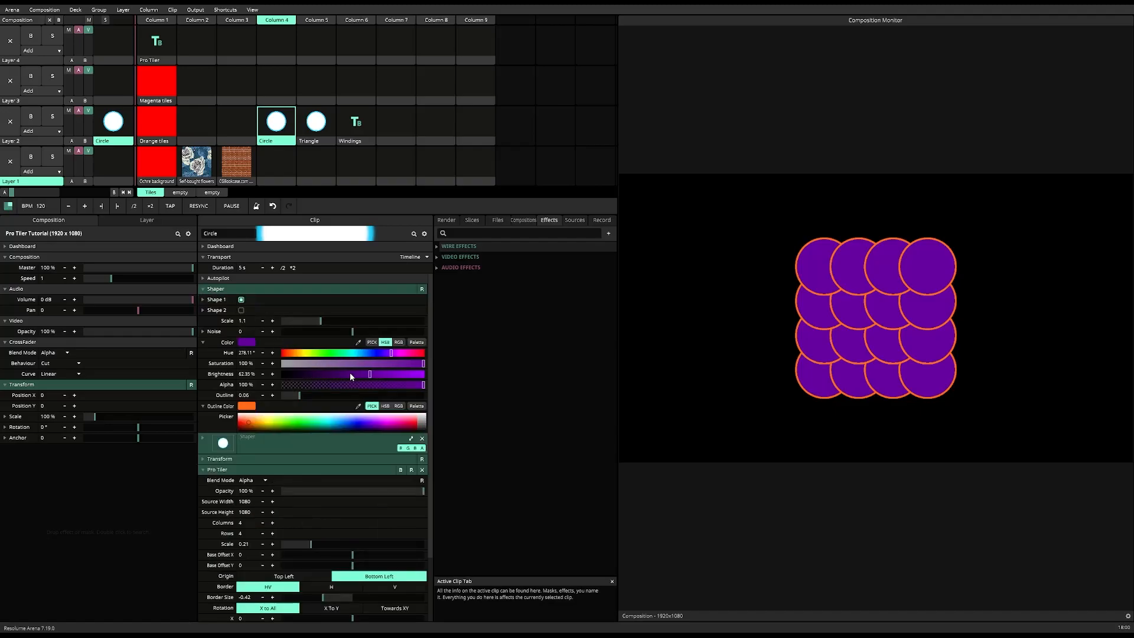
left_click_drag(423, 384, 388, 388)
left_click_drag(377, 387, 371, 387)
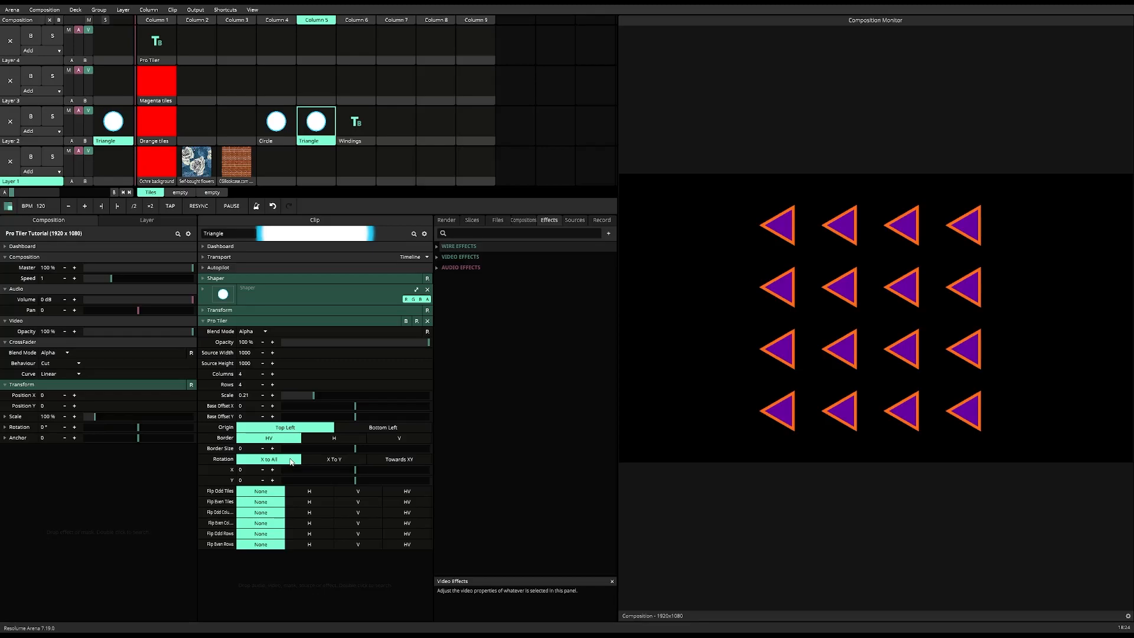
Step: On the Triangle clip, try X to All and X To Y rotation with X about -0.41 and Y about 0.44, resetting both values
mouse_move(356, 469)
left_mouse_down()
mouse_move(283, 477)
mouse_move(431, 473)
mouse_move(342, 477)
left_mouse_up()
left_click(333, 459)
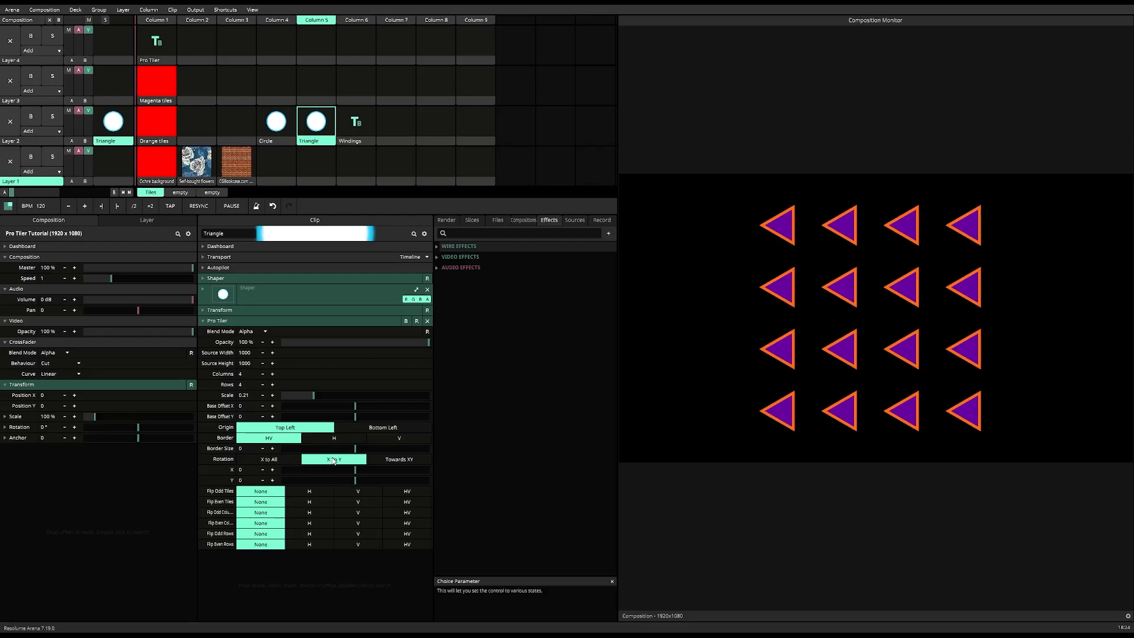
left_click_drag(355, 470, 325, 473)
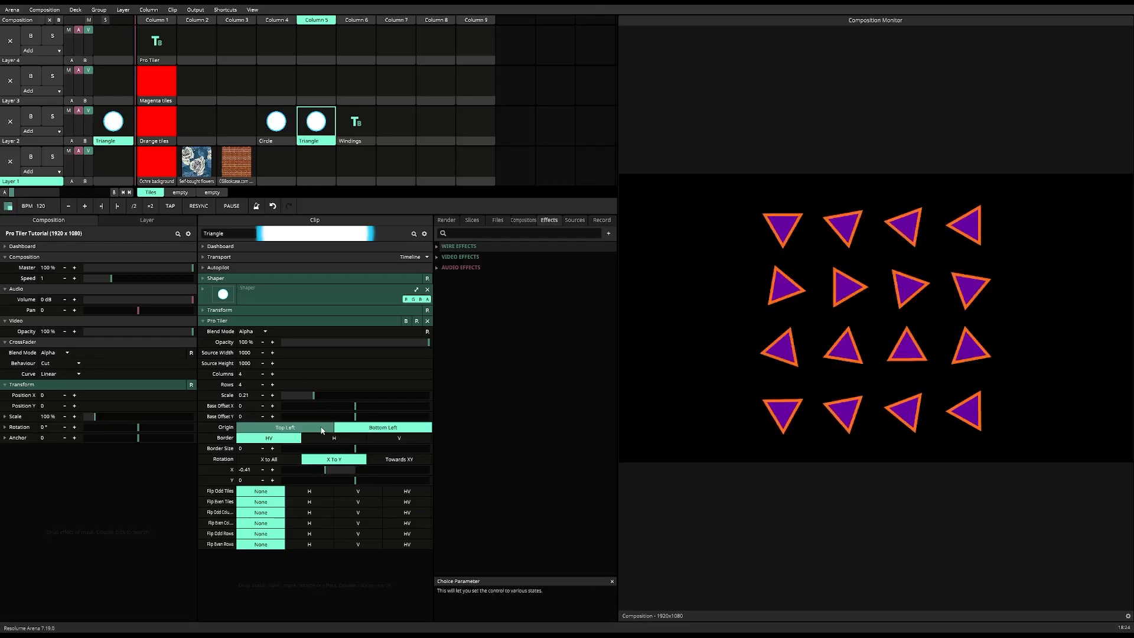
left_click_drag(355, 480, 386, 480)
right_click(346, 470)
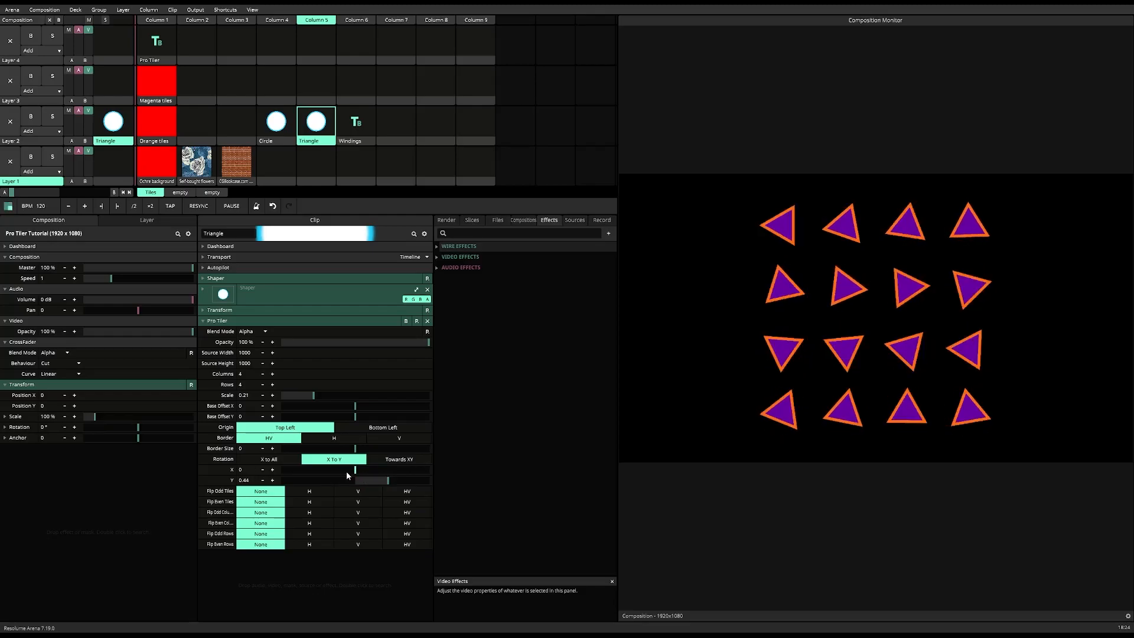
right_click(388, 480)
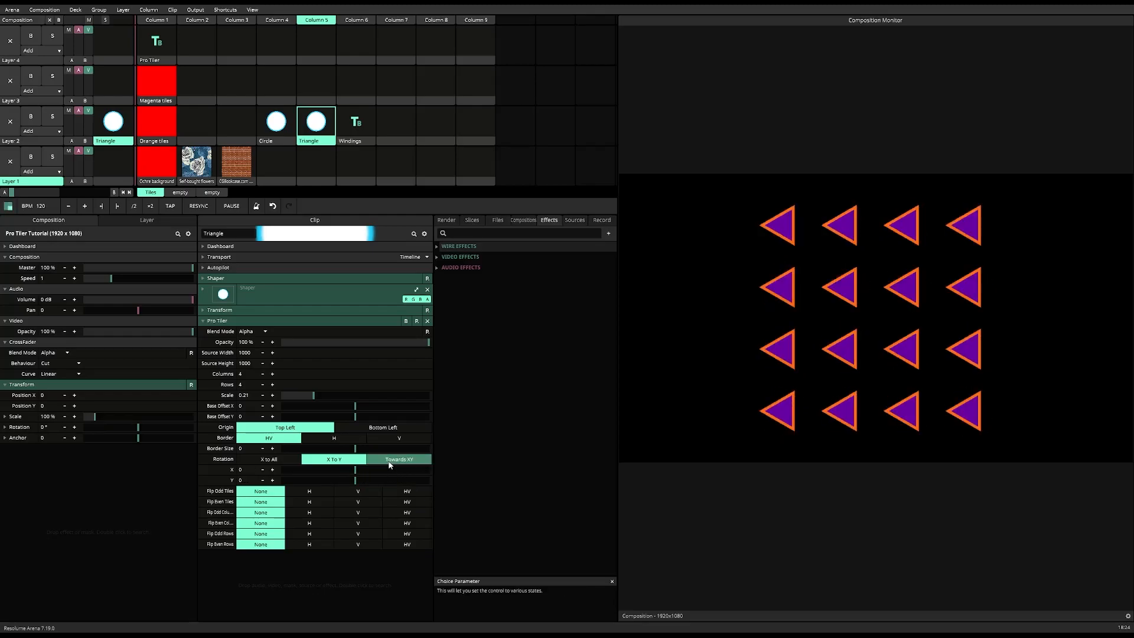
Step: Switch the triangle grid's rotation mode to Towards XY, try increasing rotation X, and reset it to 0
left_click(389, 464)
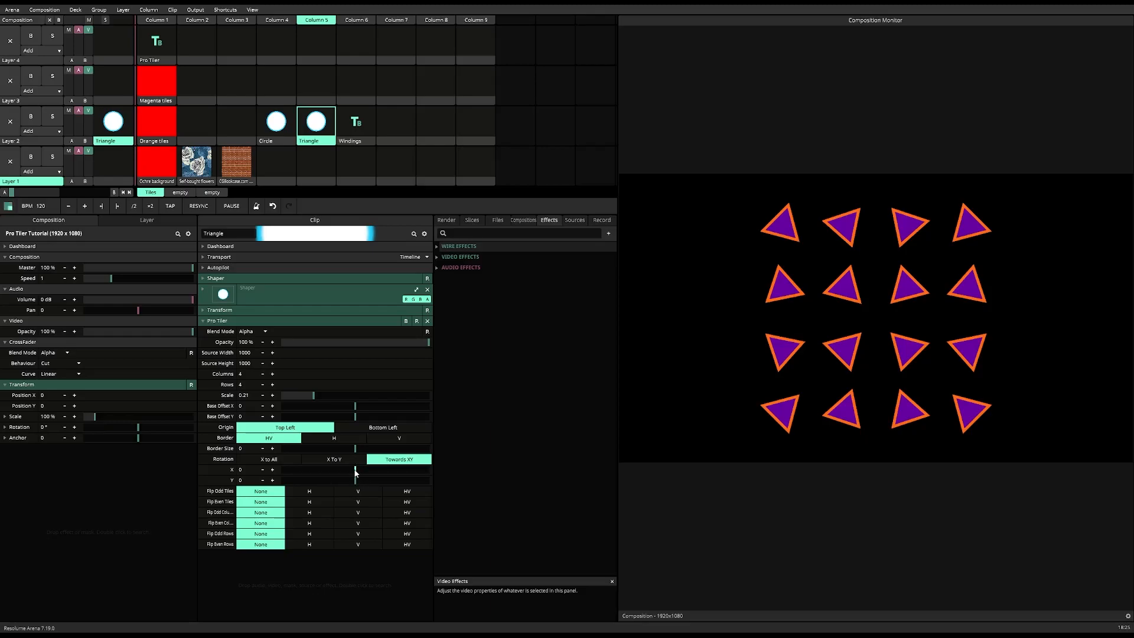
left_click_drag(354, 472, 436, 470)
right_click(426, 471)
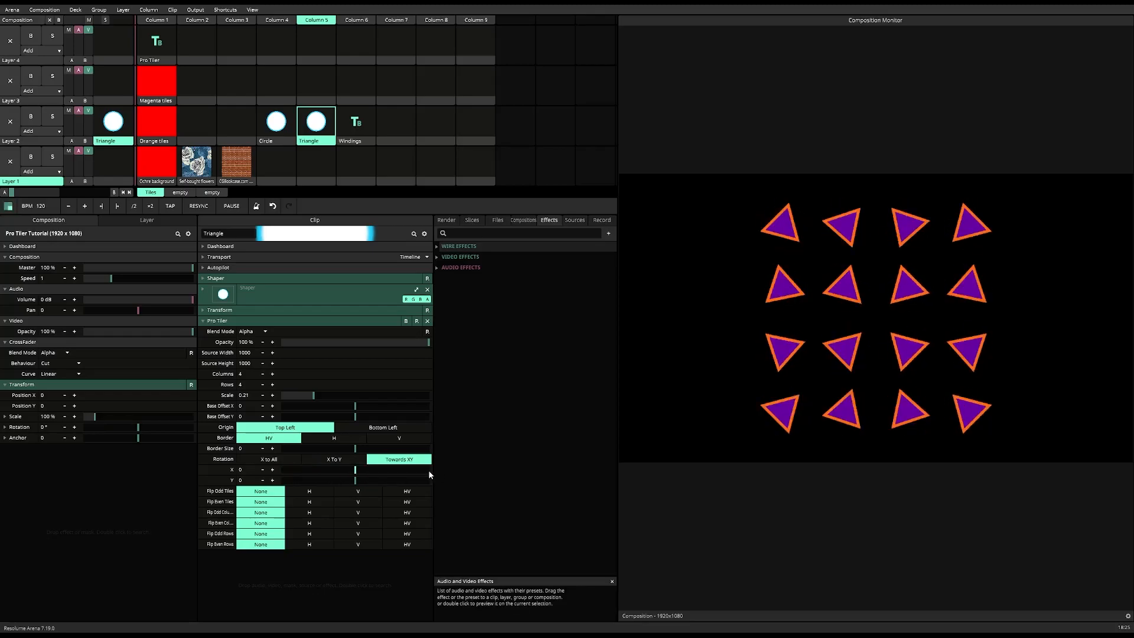
Step: Try the triangle grid's Towards XY rotation with Y at 1, reset it to 0, and shift Base Offset X slightly
left_click_drag(355, 480, 431, 482)
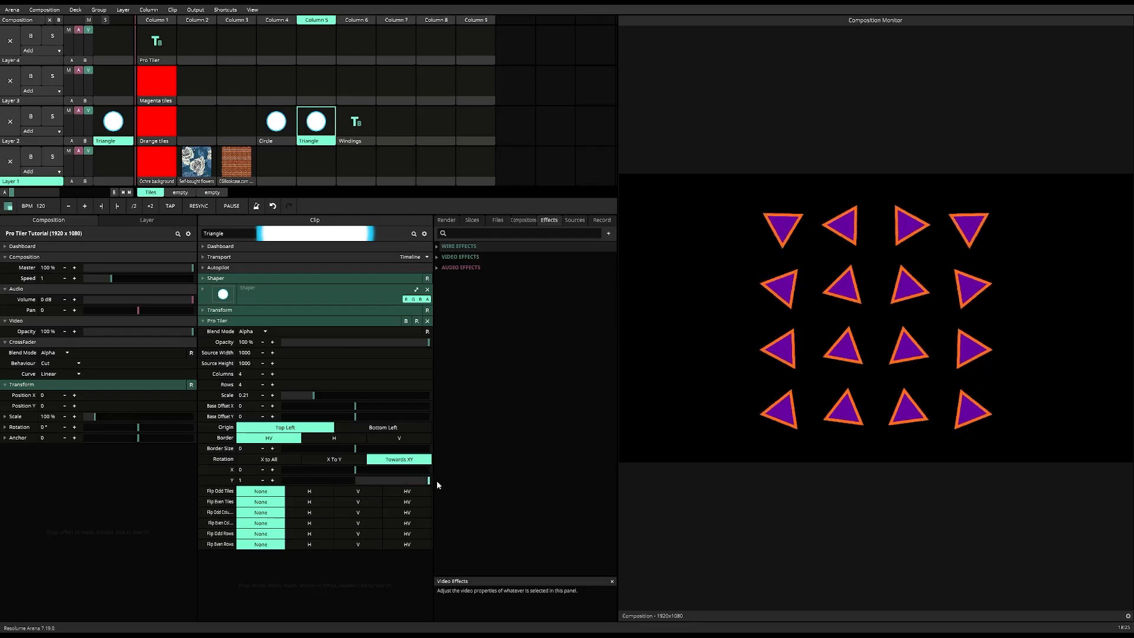
right_click(428, 480)
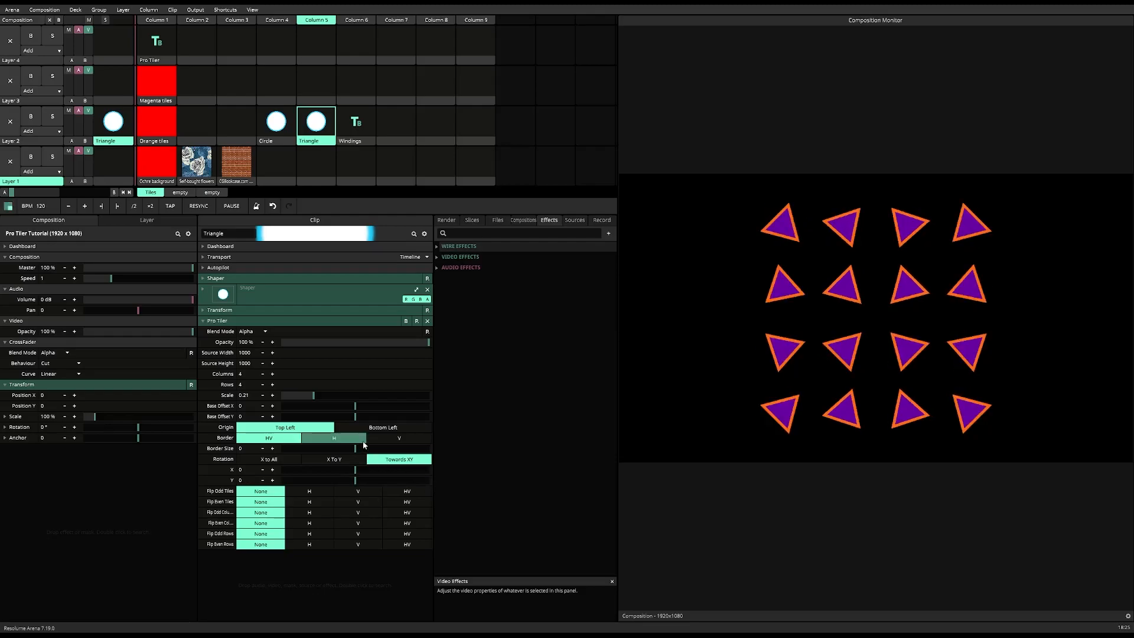
mouse_move(356, 407)
left_mouse_down()
mouse_move(414, 407)
mouse_move(272, 397)
mouse_move(347, 399)
mouse_move(347, 409)
left_mouse_up()
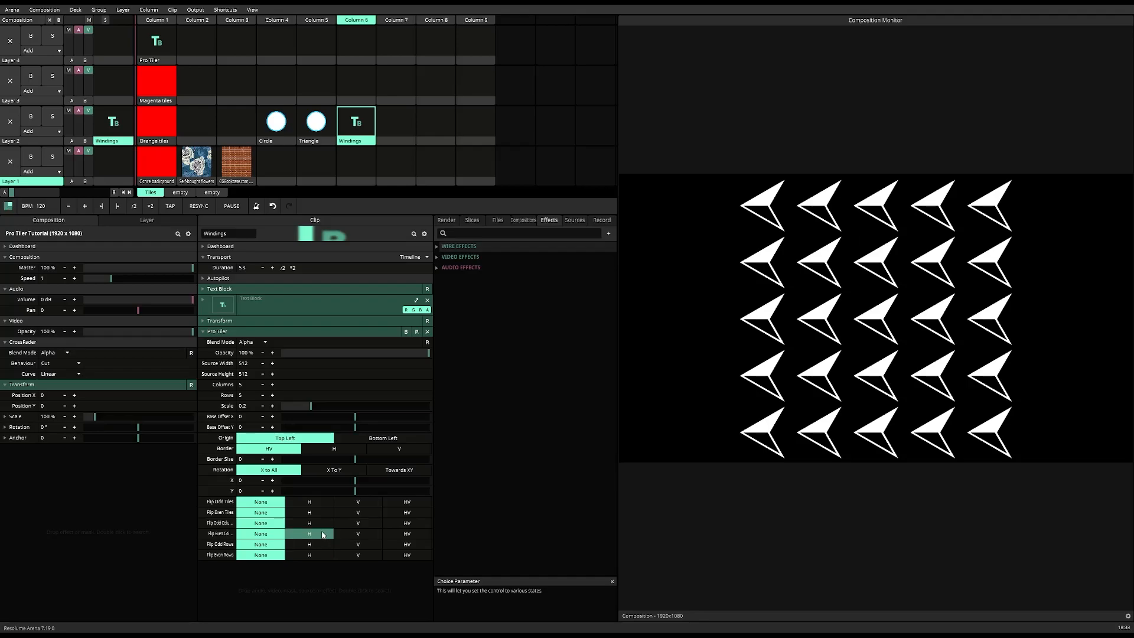
Step: On the Windings clip, try flipping even columns horizontally and even rows vertically, and return both flips to None
left_click(323, 535)
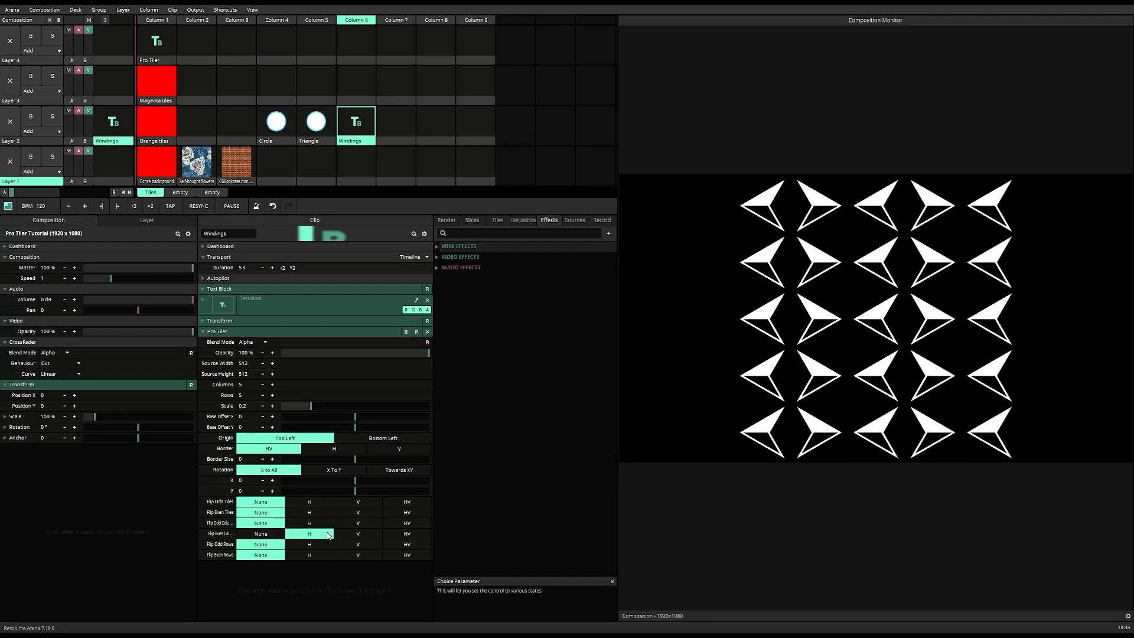
left_click(355, 557)
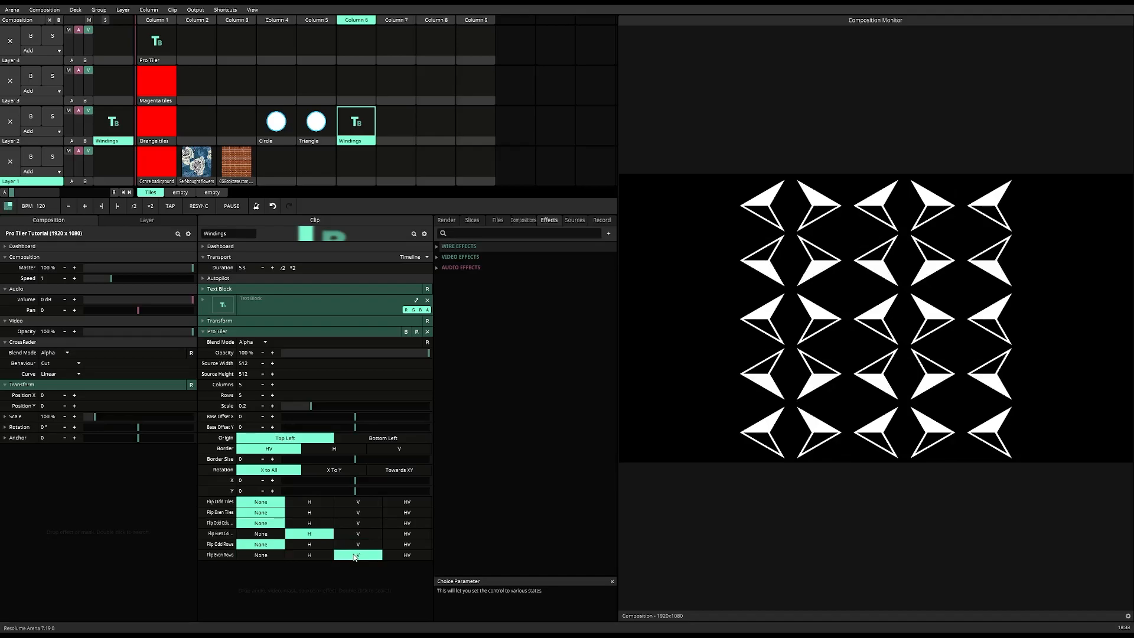
left_click(276, 535)
left_click(275, 554)
Step: Flip the arrow grid's odd tiles horizontally (H) and its even tiles vertically (V)
left_click(308, 503)
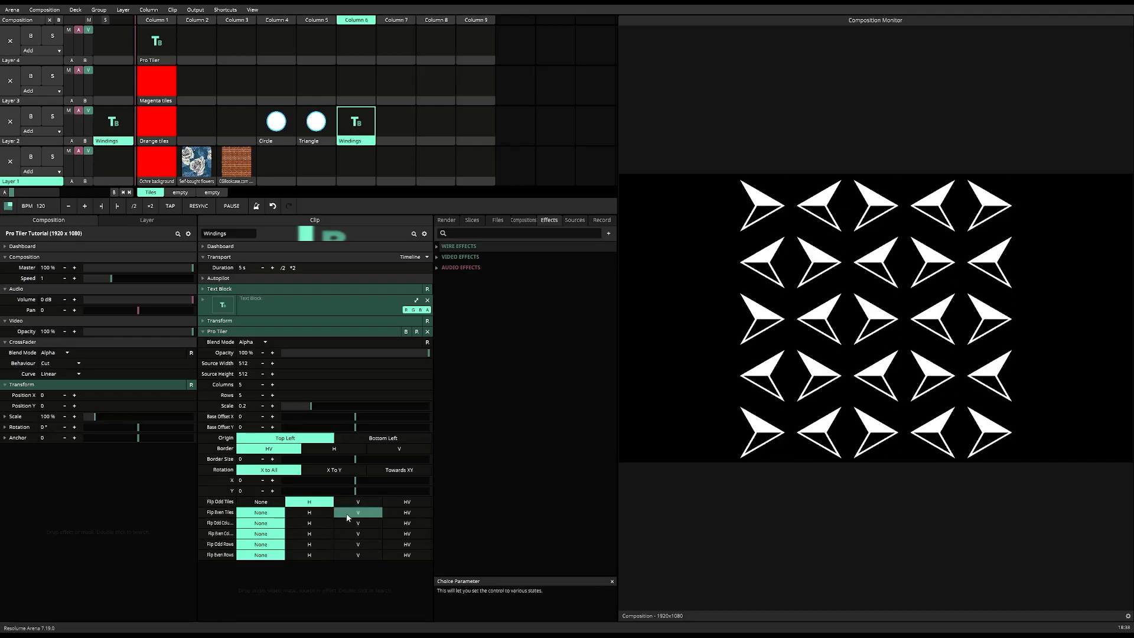
left_click(348, 514)
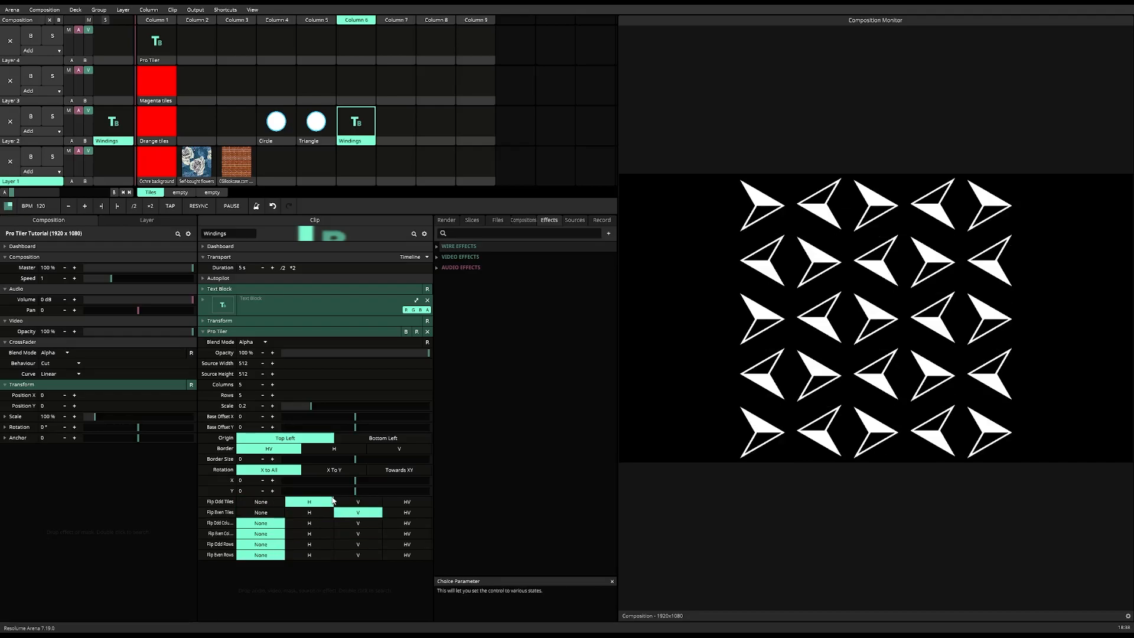
Step: Reduce the arrow grid to 4 columns and 4 rows, and flip its odd rows horizontally (H)
left_click(262, 385)
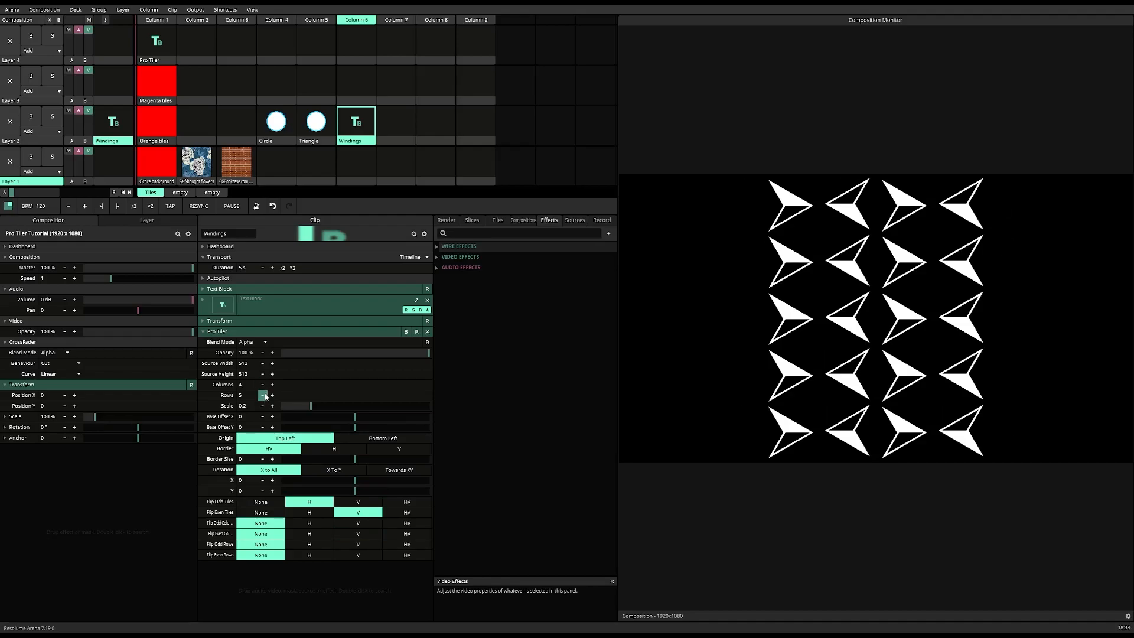
left_click(263, 395)
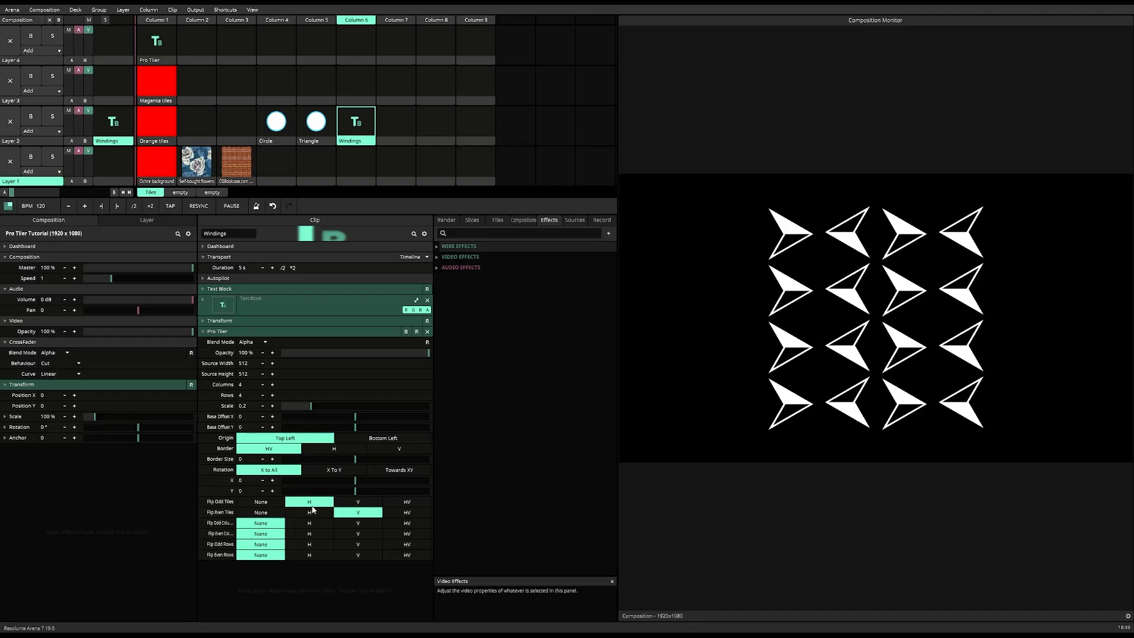
left_click(317, 548)
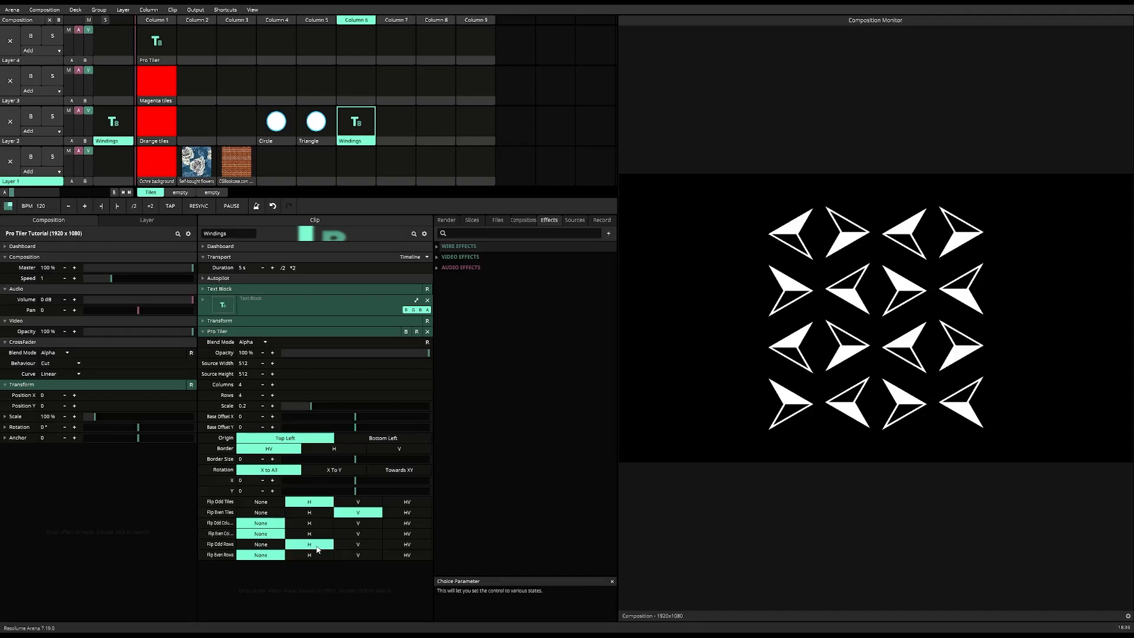